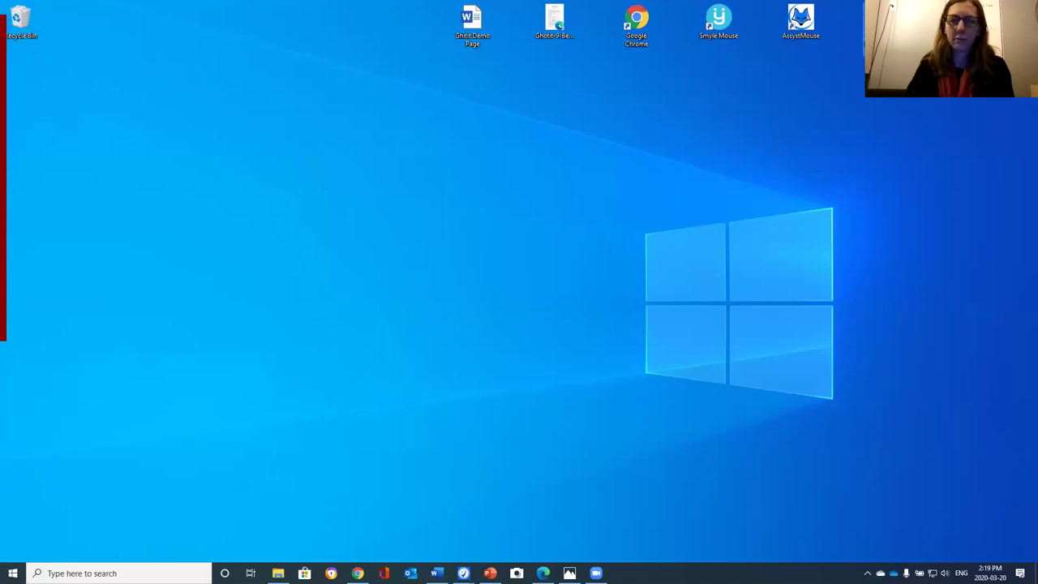
Open the Ghitit Demo Page document, snapped to the left half of the screen, and quit AssystMouse
click(468, 31)
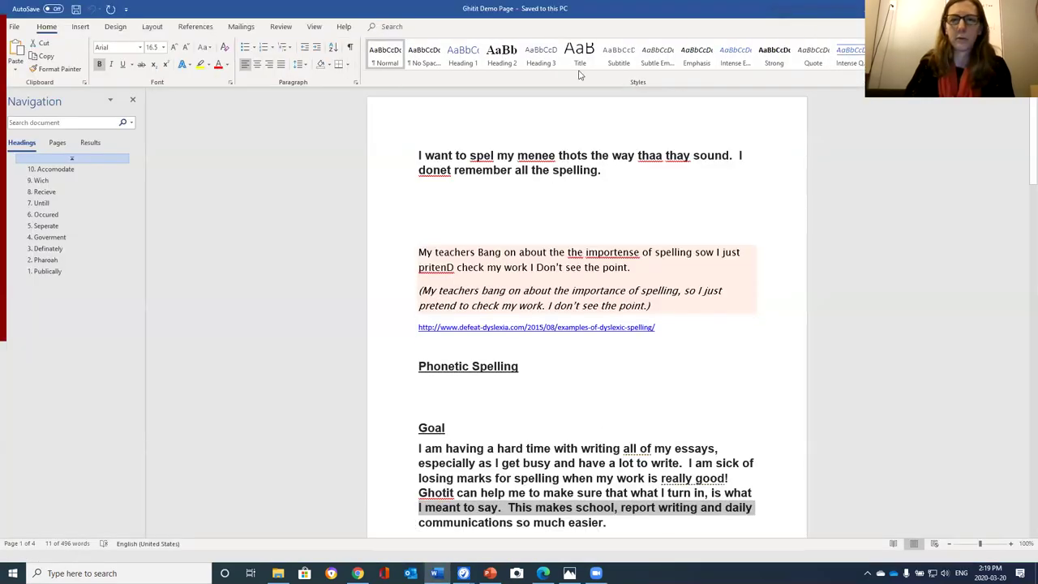
drag(579, 8, 2, 73)
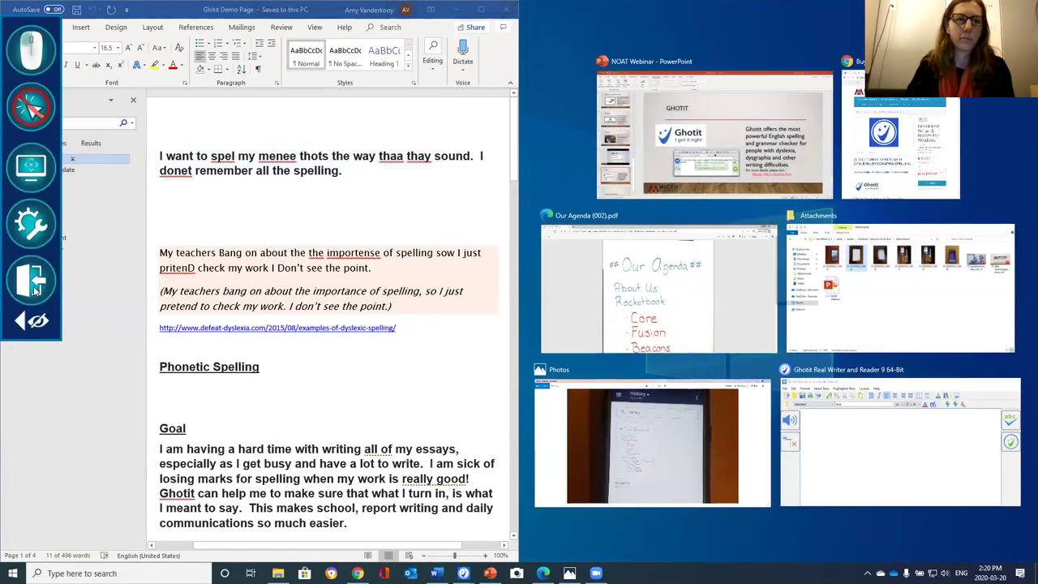
click(36, 291)
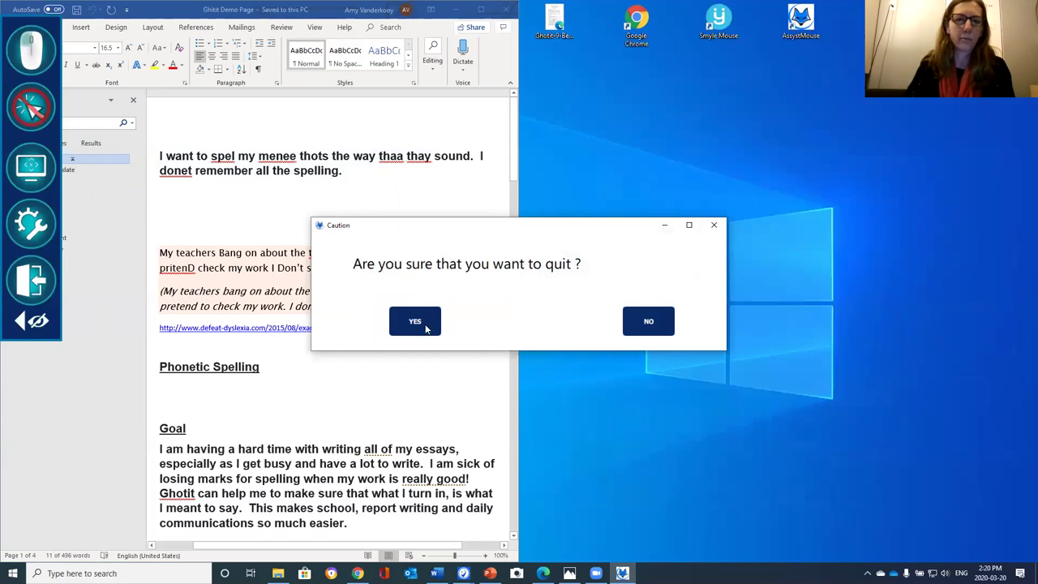
click(414, 321)
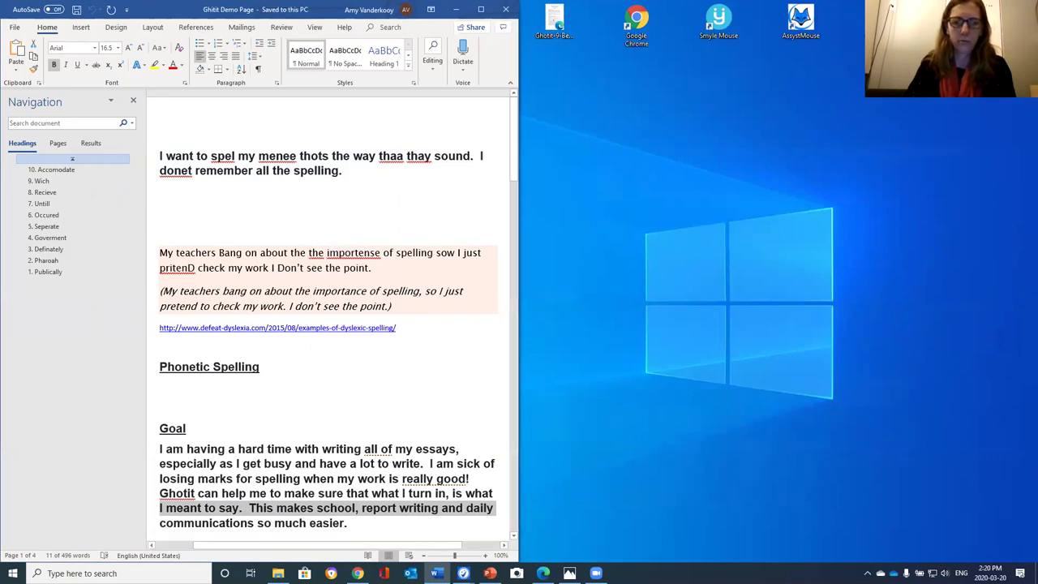
Arrange the Ghotit Real Writer window and its floating toolbar beside the Word document, and close Word's Navigation pane
mouse_move(463, 572)
click(442, 493)
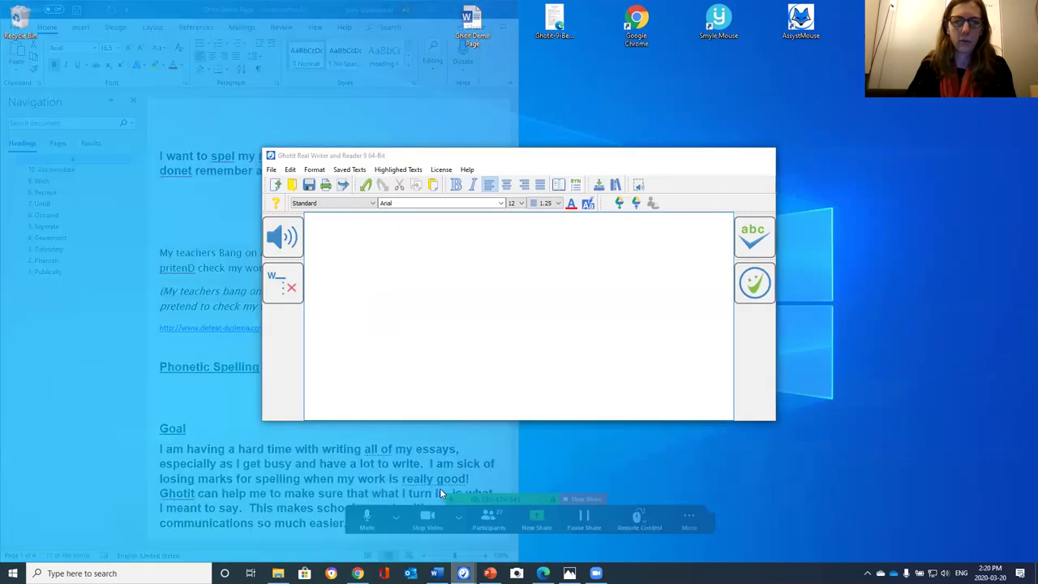
drag(535, 158, 547, 152)
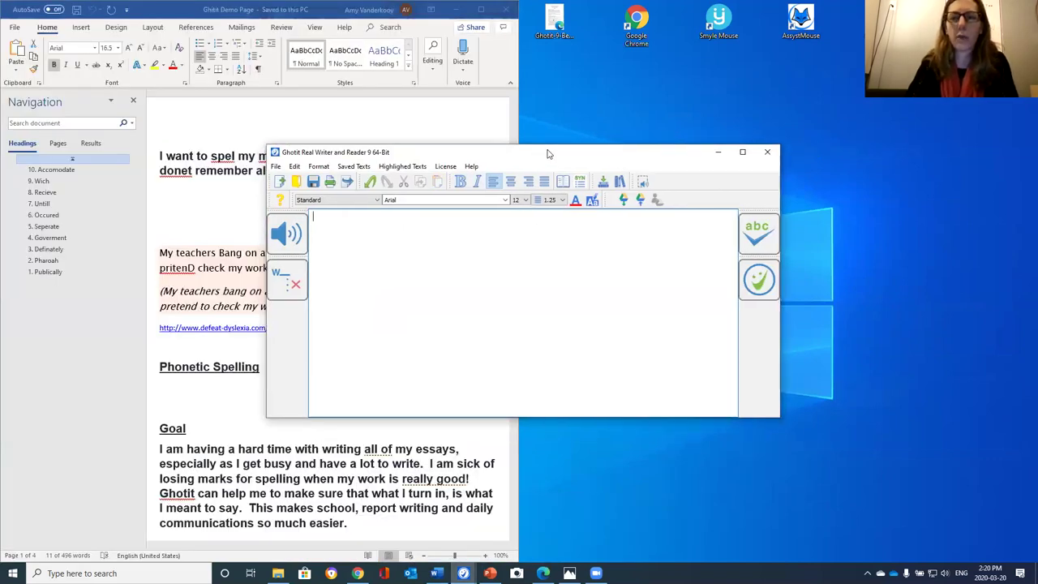
drag(548, 153, 803, 212)
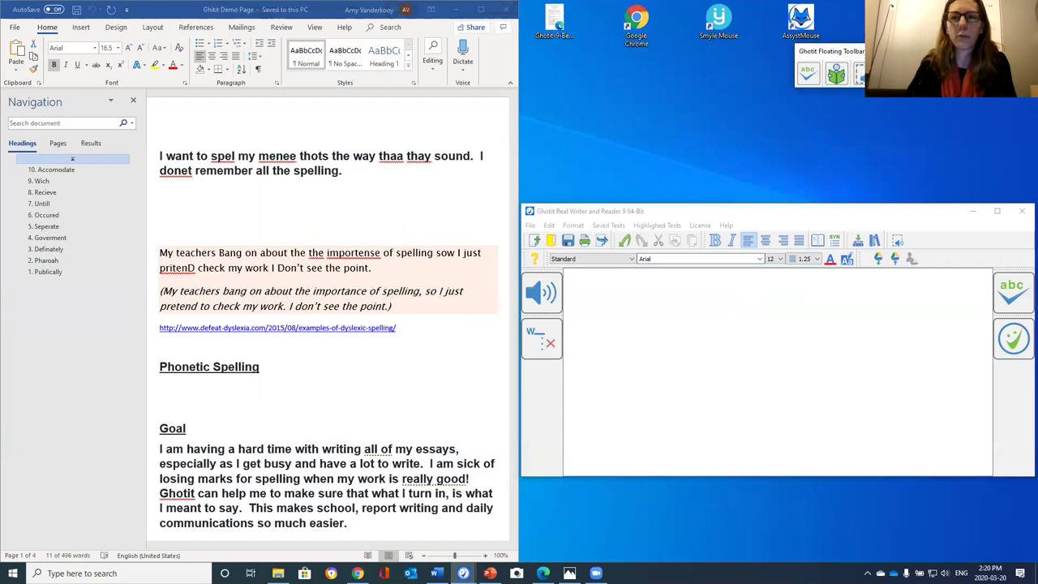
drag(924, 55, 712, 94)
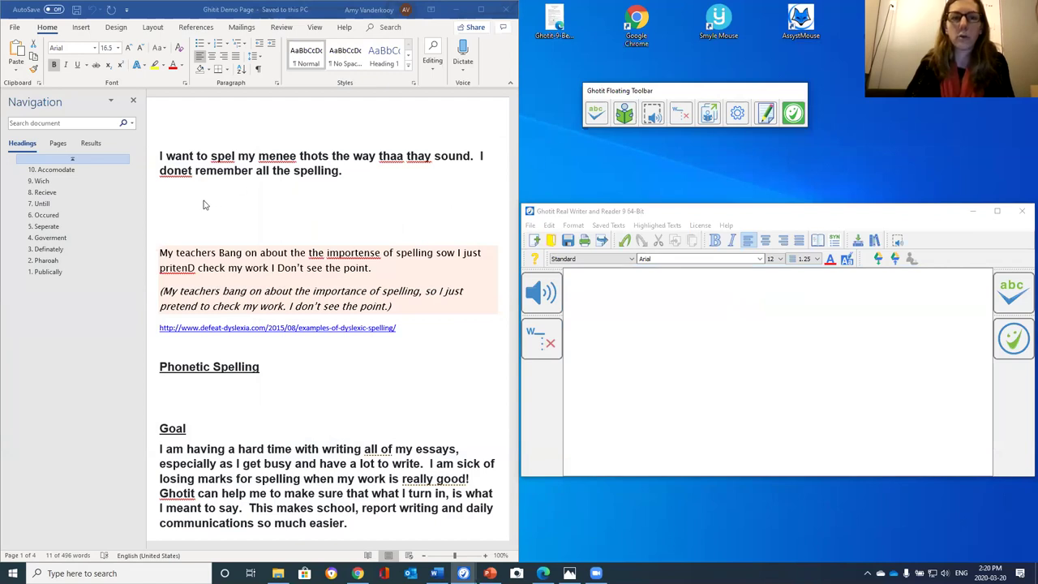
click(134, 103)
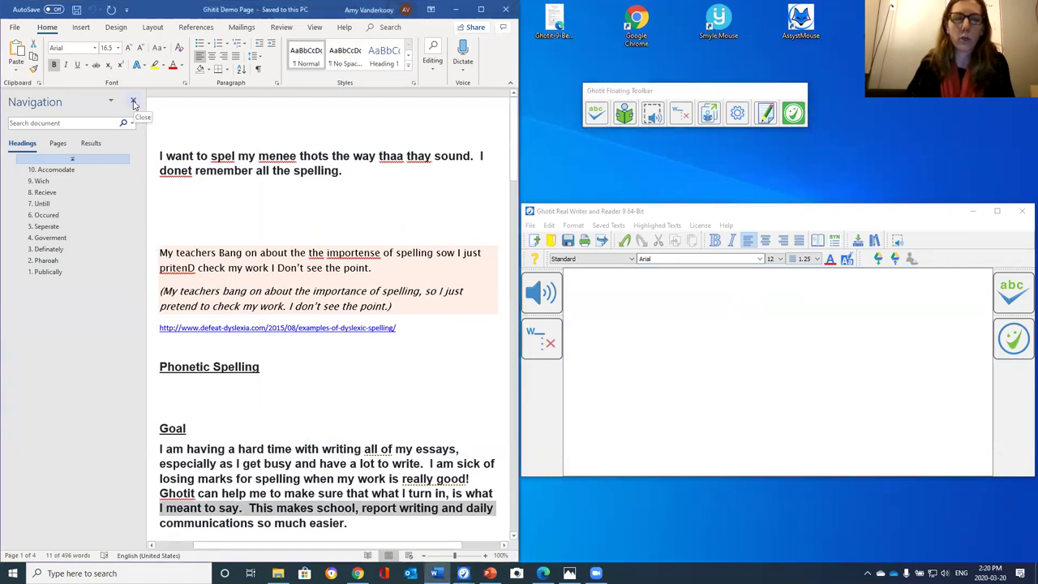
click(134, 103)
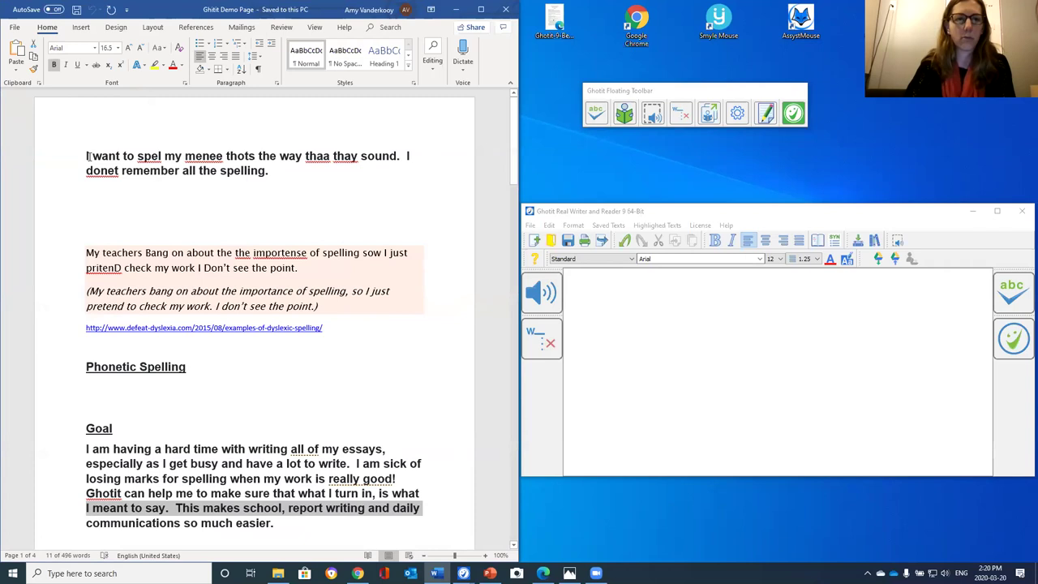
Send the paragraph beginning "I want to spel" to Ghotit for spell checking and replace "spel" with "spell"
drag(86, 155, 306, 206)
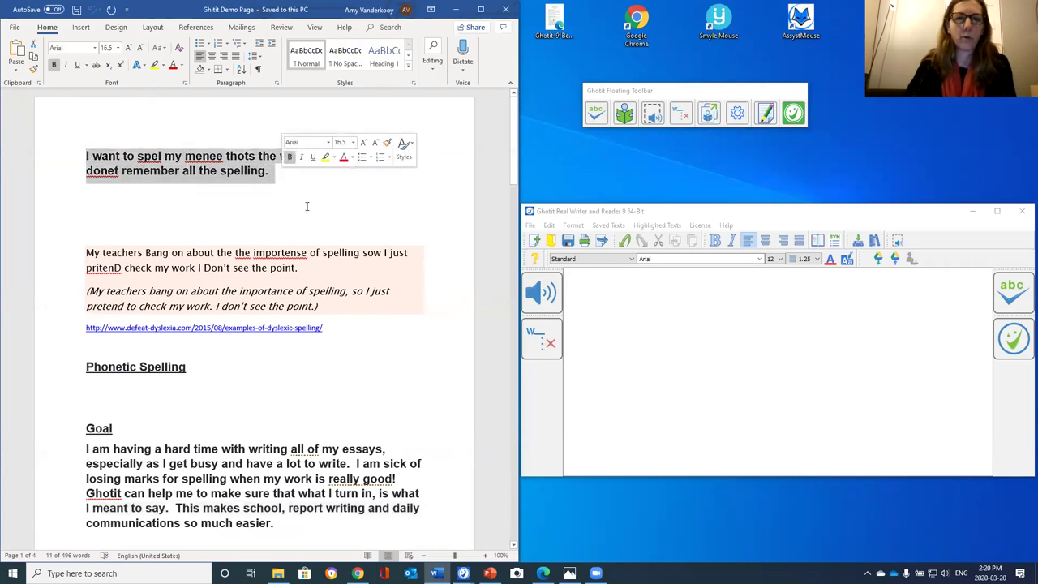
click(596, 115)
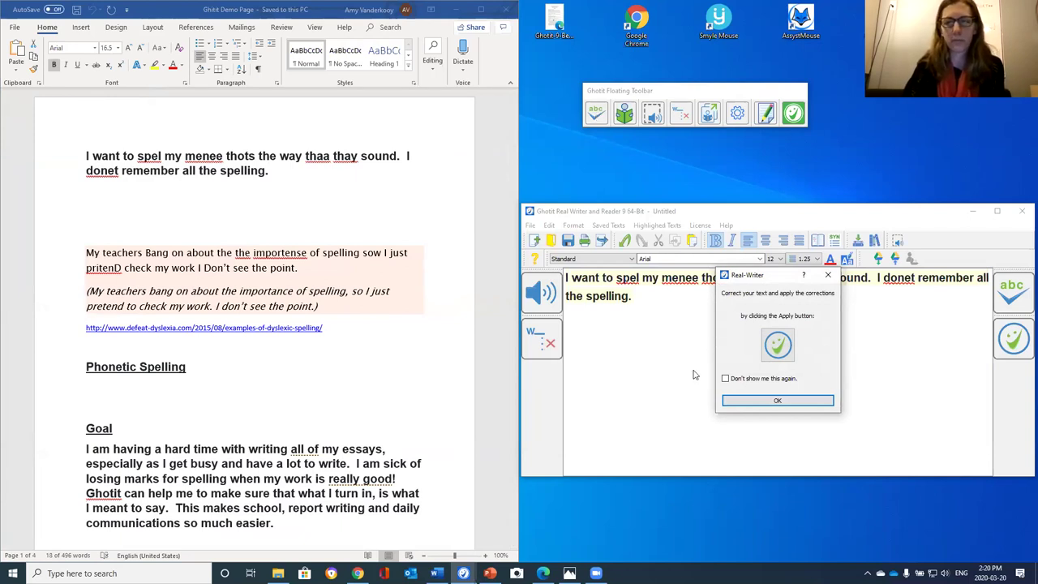
click(775, 399)
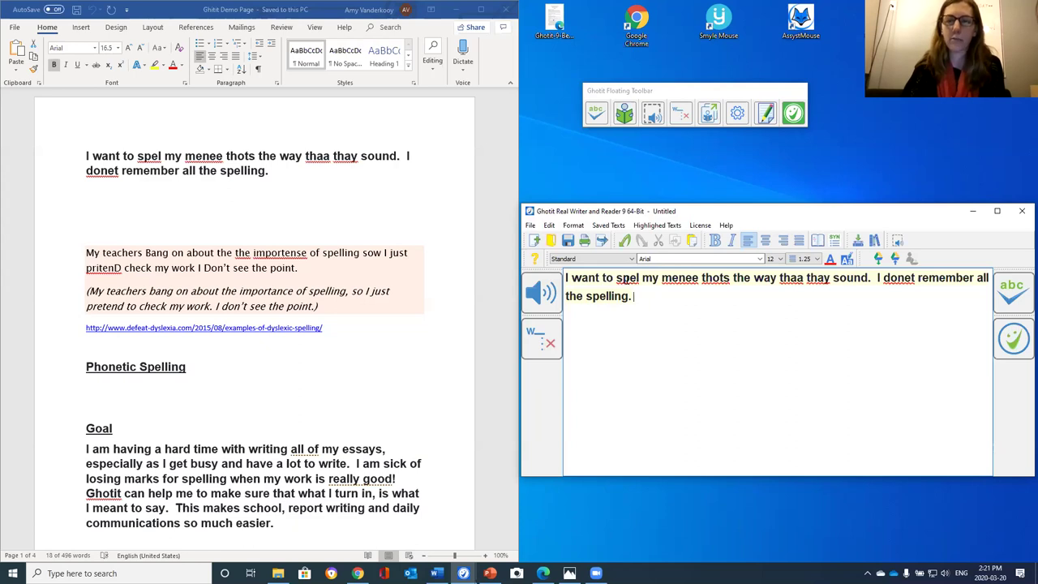
right_click(626, 278)
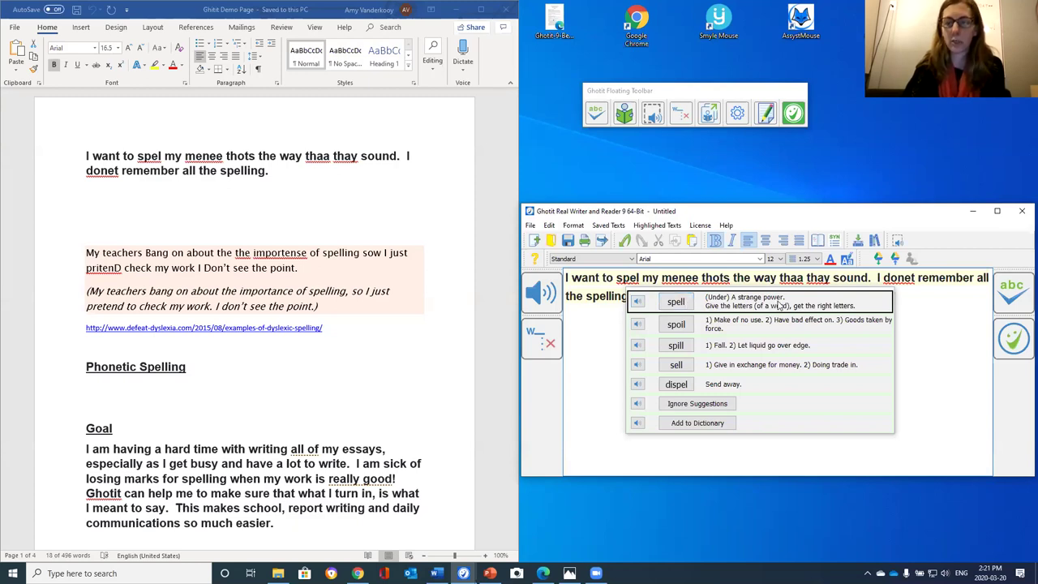
click(675, 302)
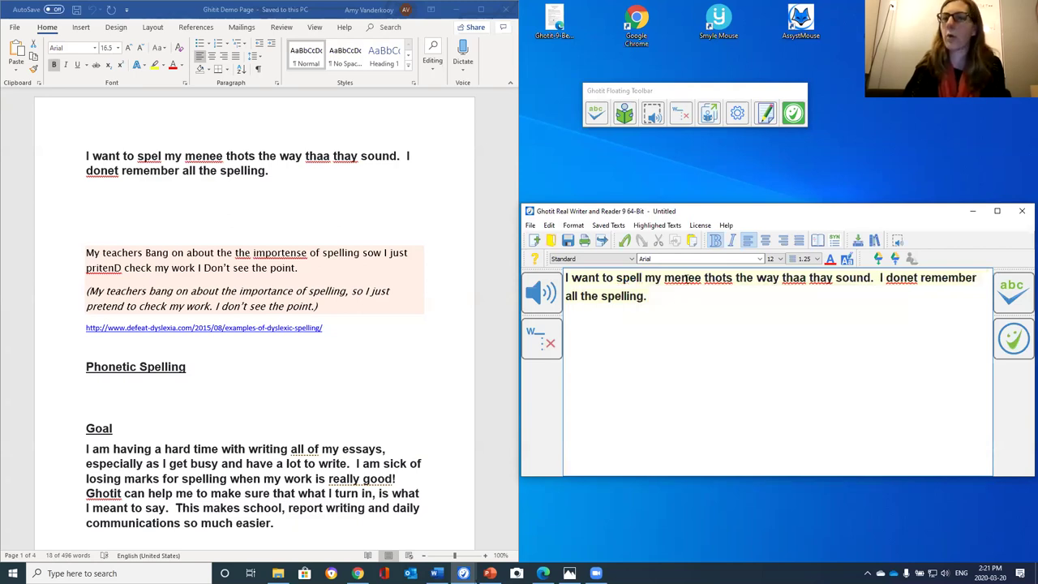
Review Ghotit's suggestions for "menee", change the word to "manee" and recheck the spelling
click(686, 278)
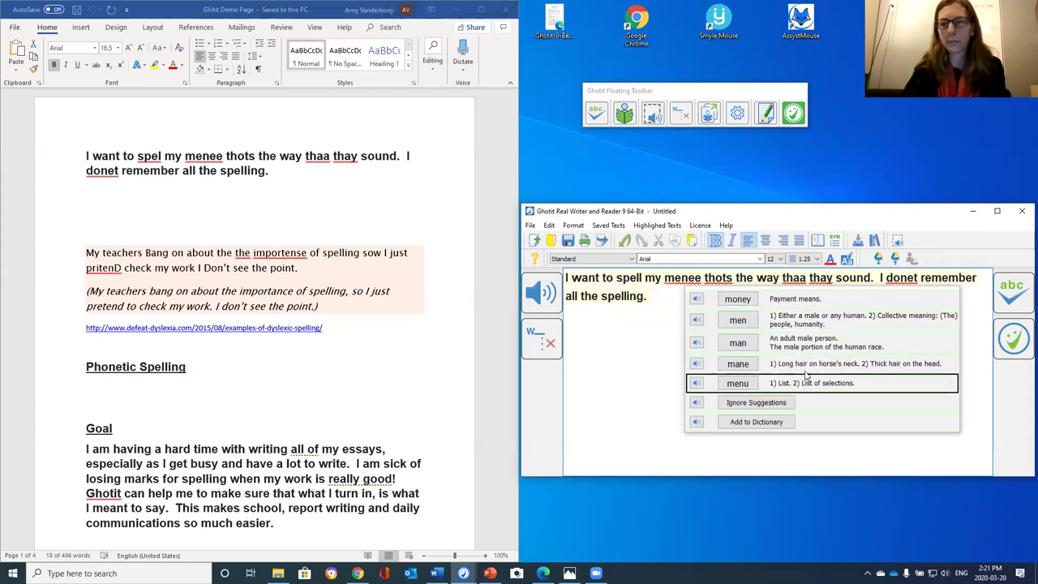
click(681, 275)
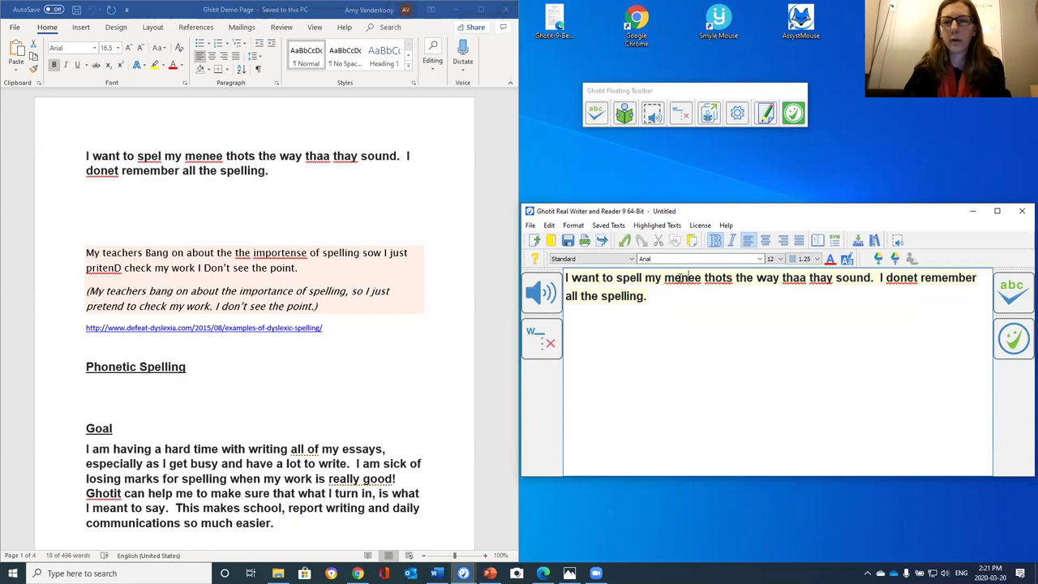
click(681, 278)
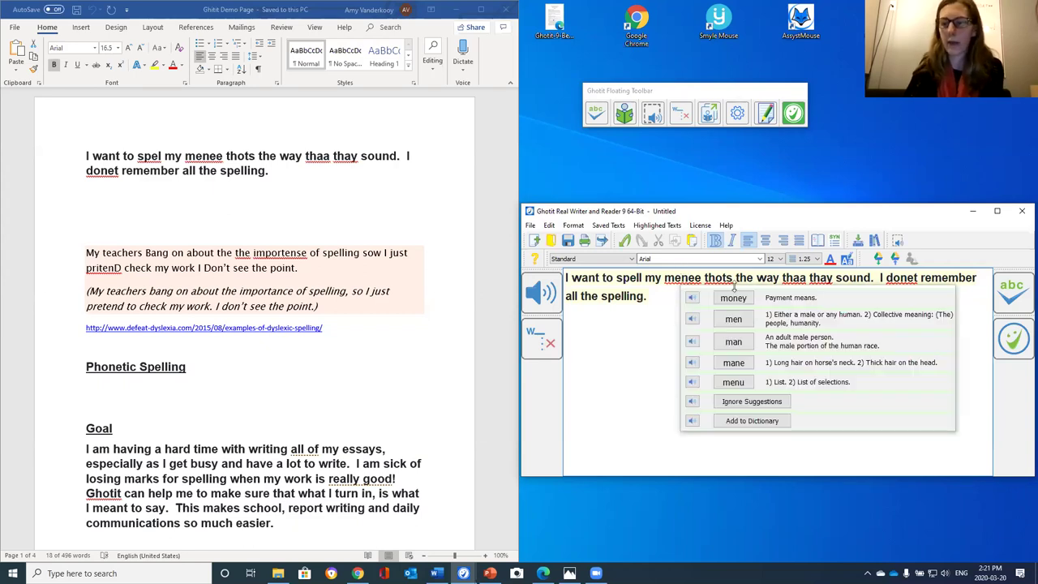
key(BackSpace)
text(a)
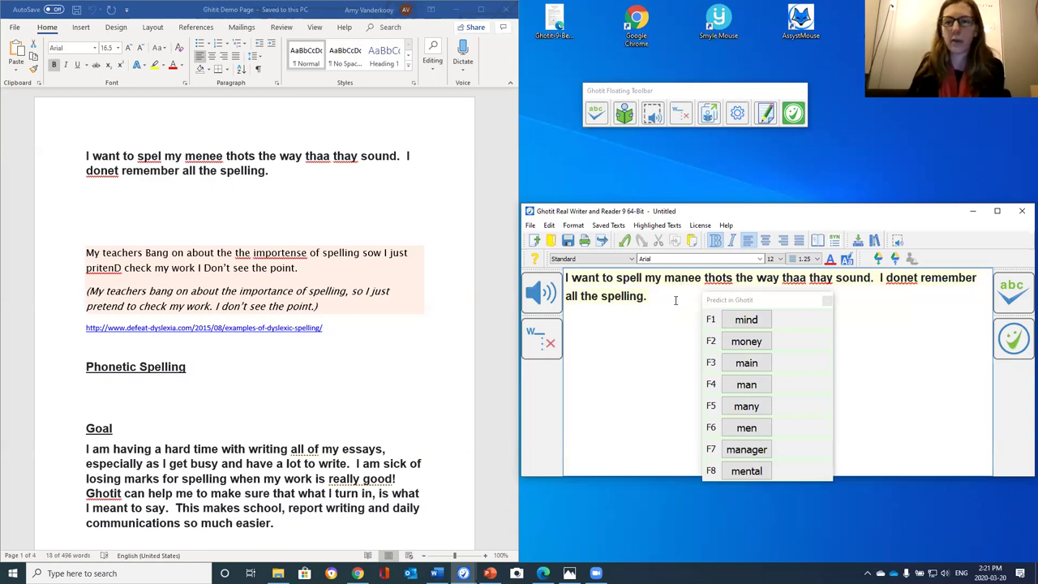
click(1020, 298)
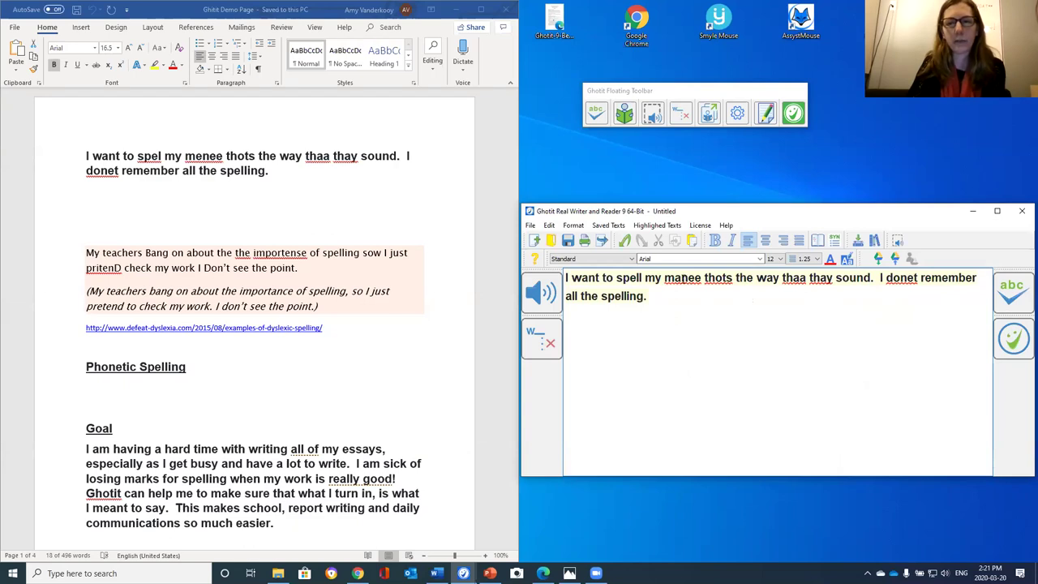
mouse_move(685, 278)
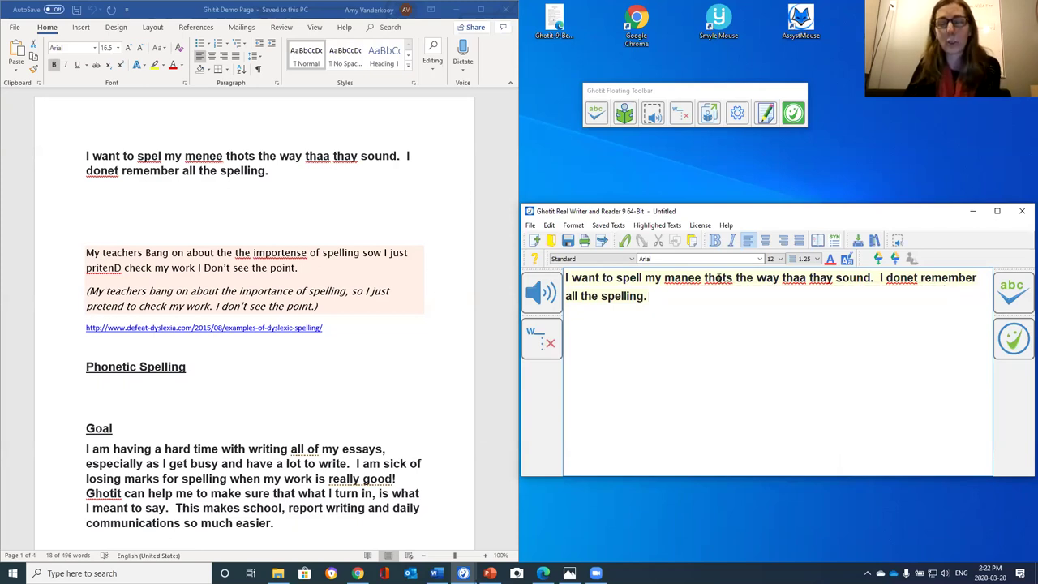
Replace "thots" with "thoughts" and apply the corrected text to the Word document
click(717, 278)
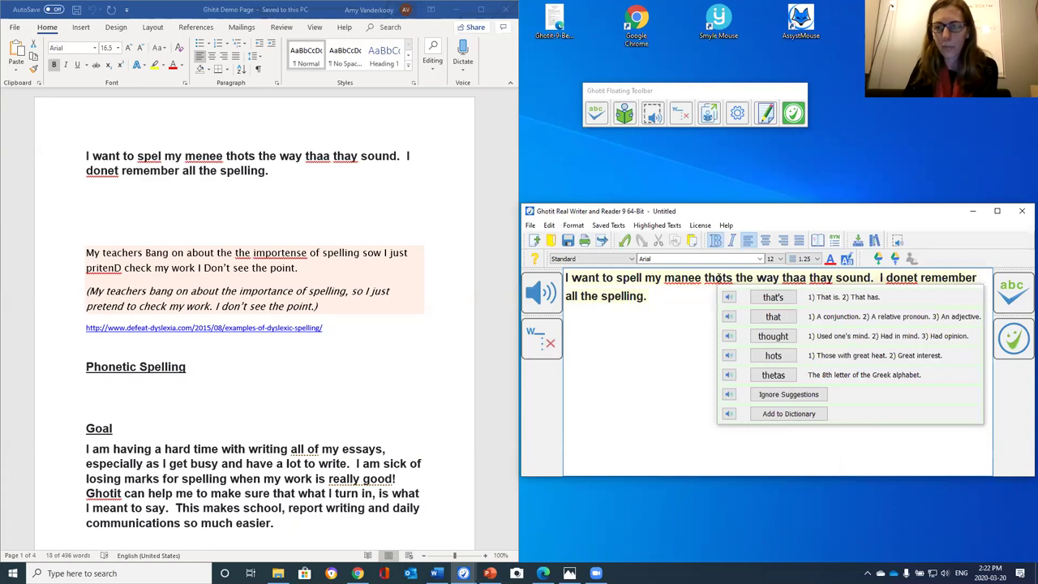
click(773, 335)
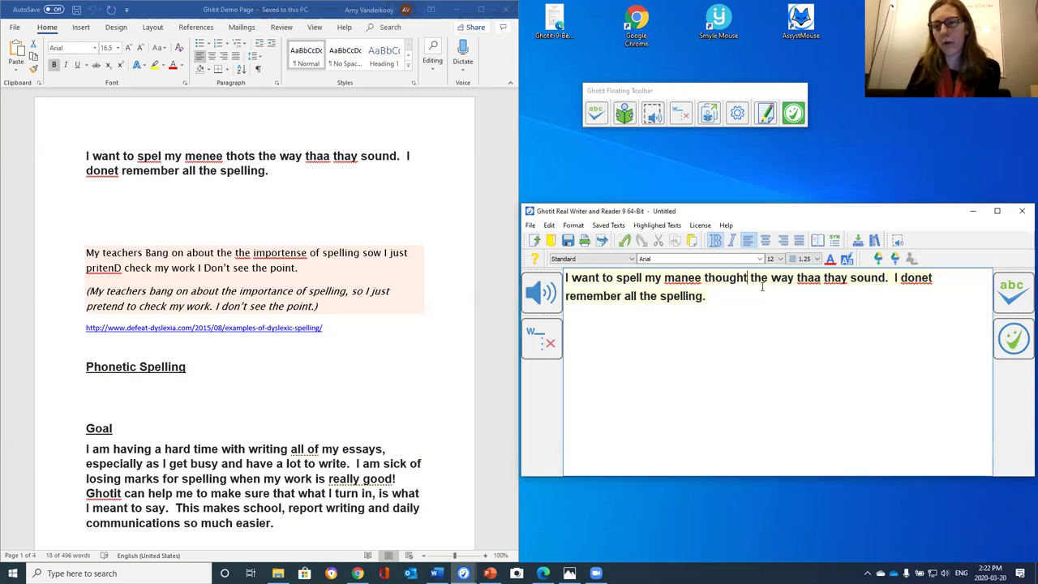
text(s)
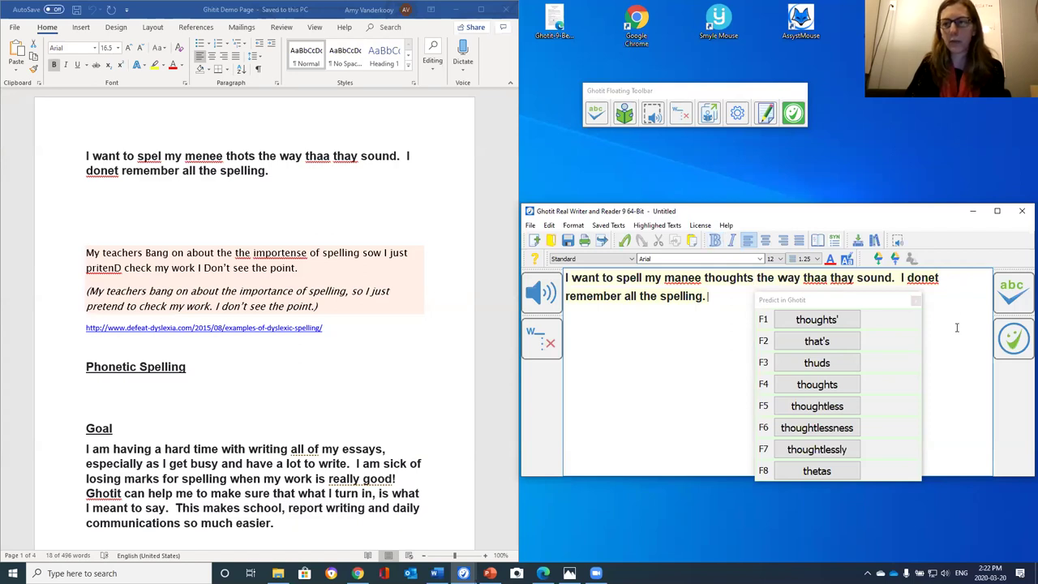
click(1011, 344)
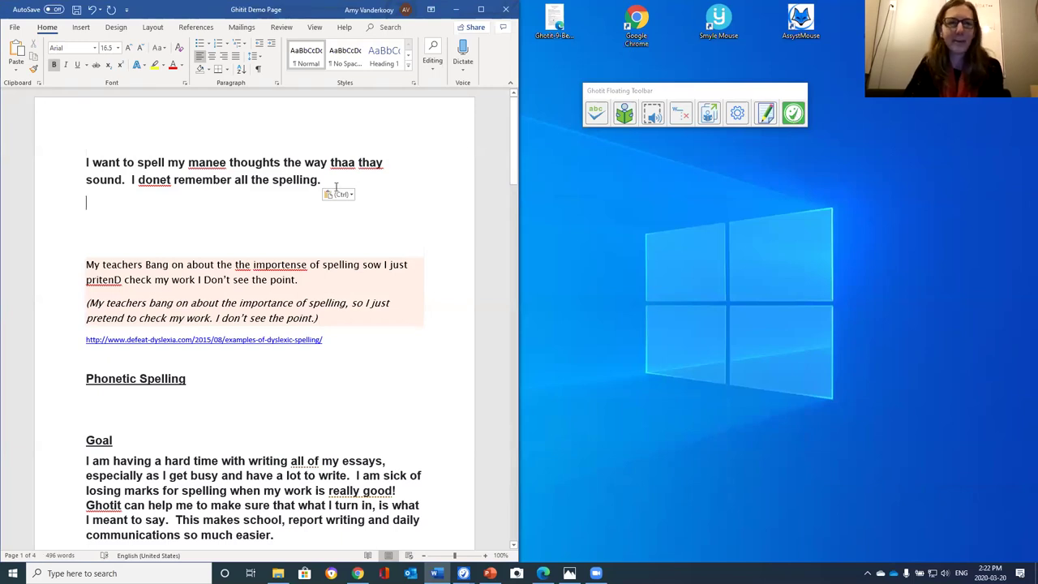
Send the first paragraph to Ghotit again, replace "thaa" with "that" and apply the correction to the Word document
drag(332, 180, 61, 166)
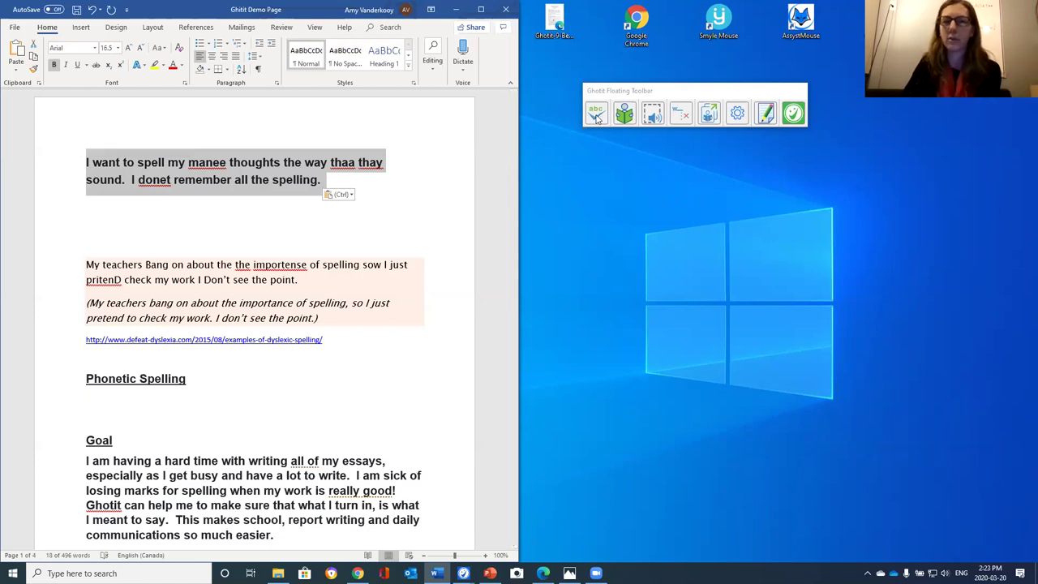
click(596, 115)
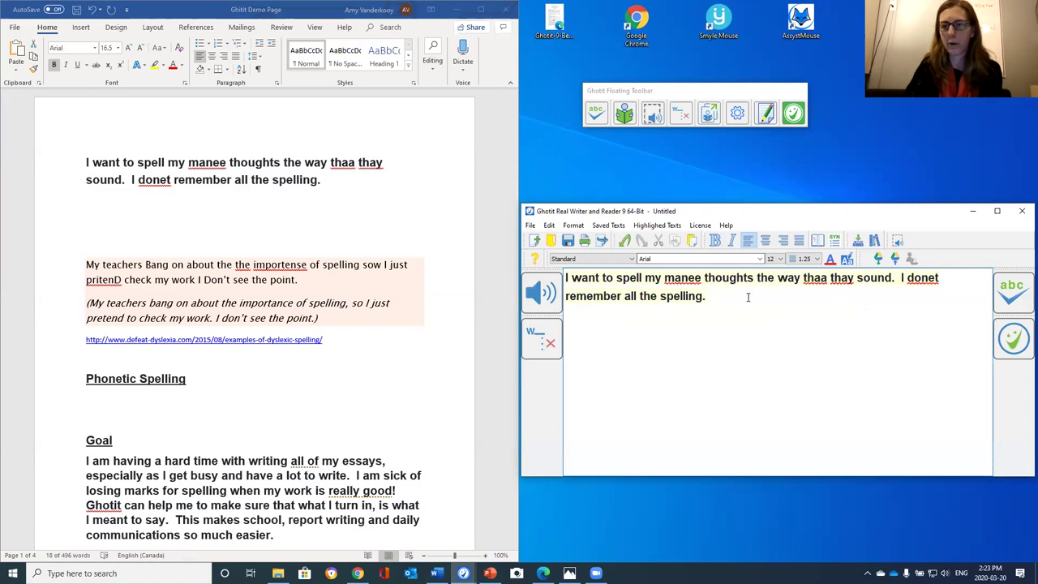
click(815, 279)
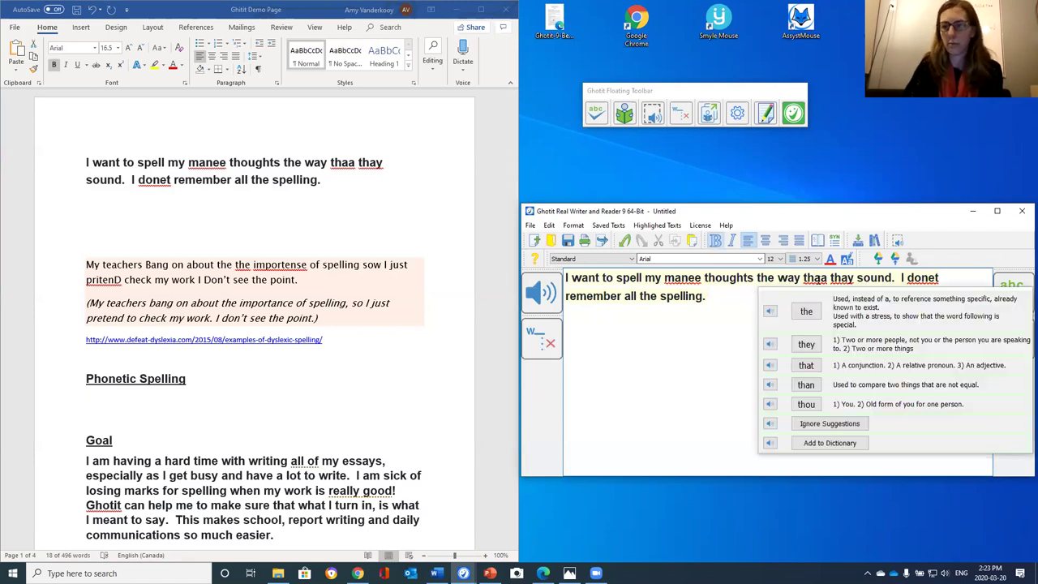
click(807, 365)
click(839, 278)
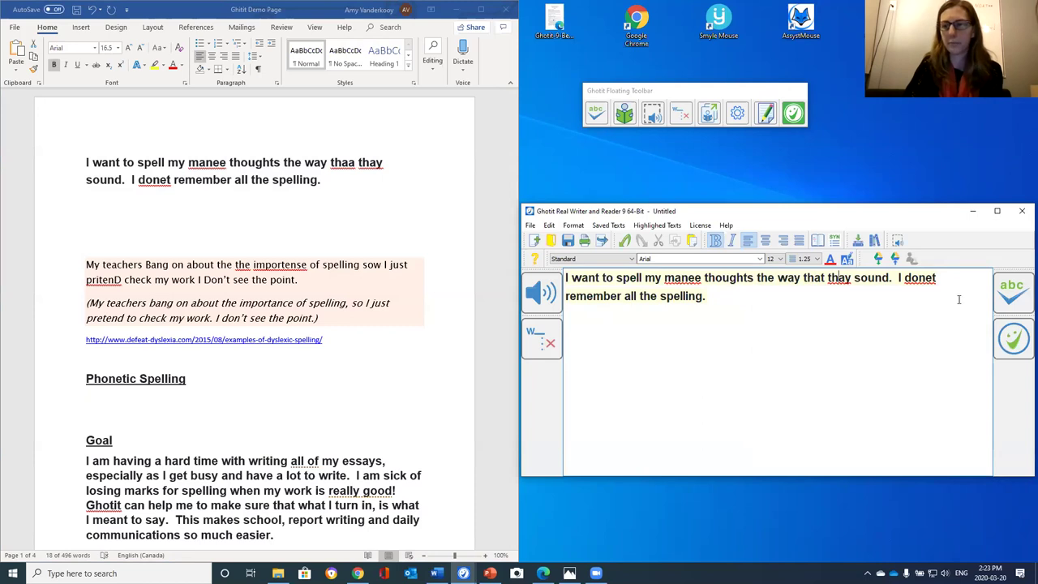
click(1015, 341)
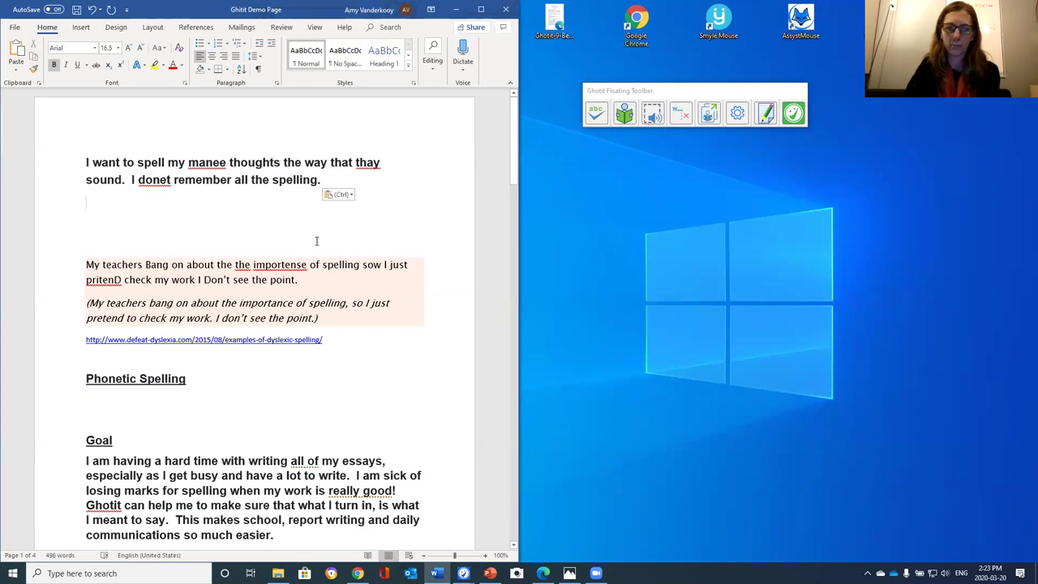
Show the numbered list of commonly misspelled words in the document and bring back the Ghotit Real Writer window
scroll(281, 398, down, 1)
scroll(281, 398, down, 3)
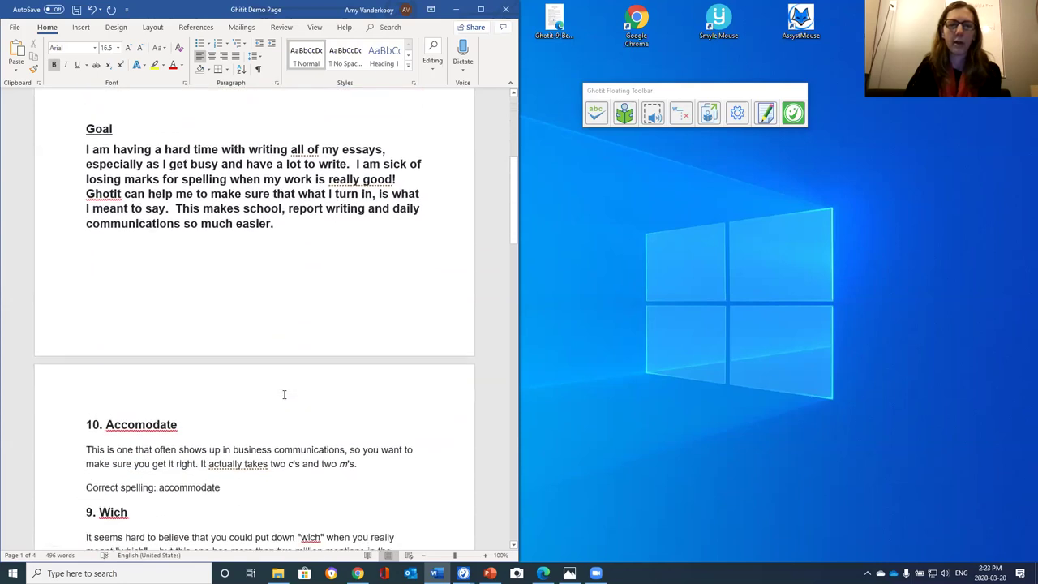
scroll(284, 394, down, 2)
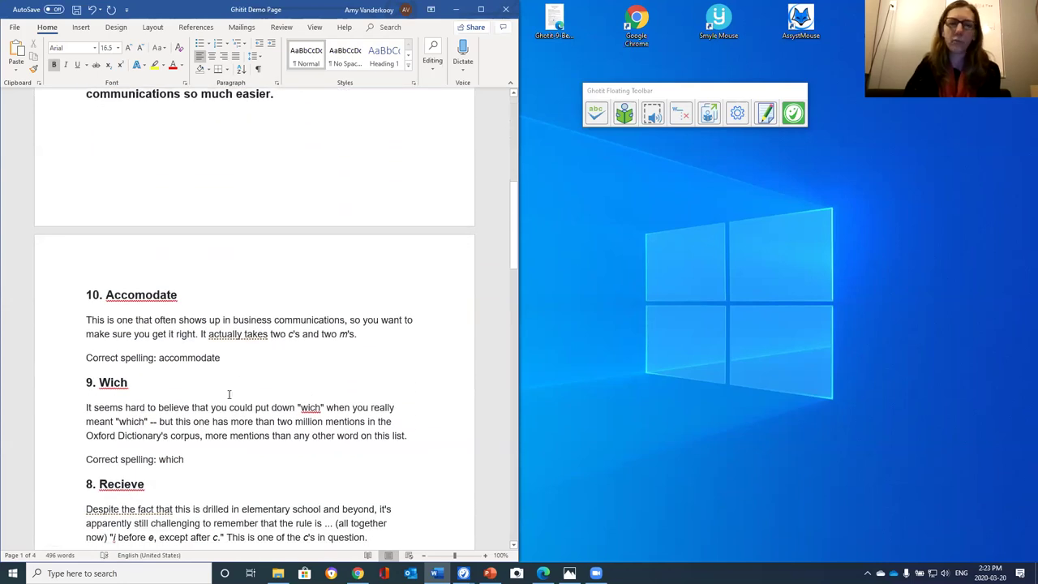
scroll(229, 395, down, 3)
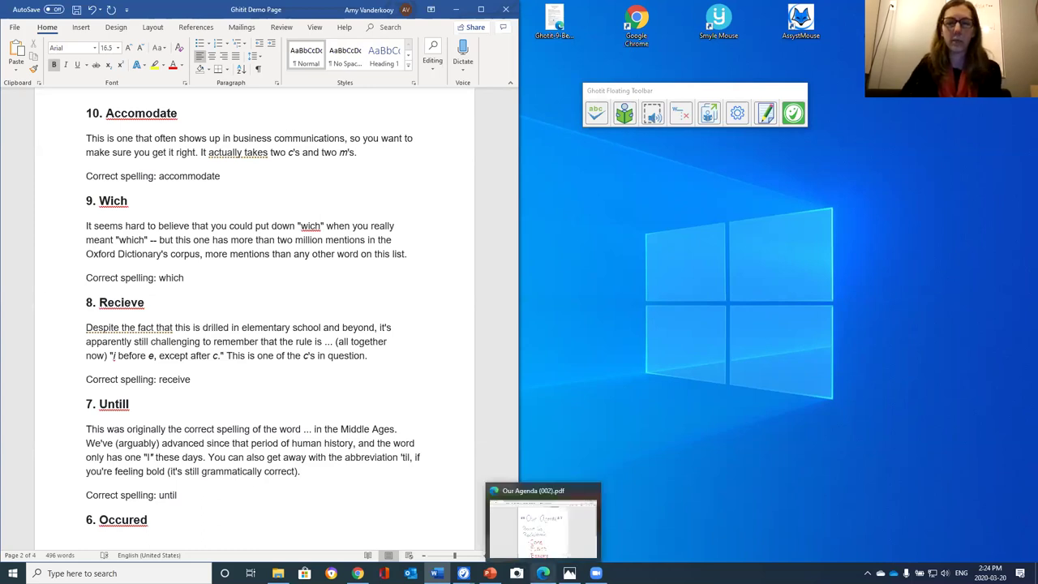
mouse_move(463, 573)
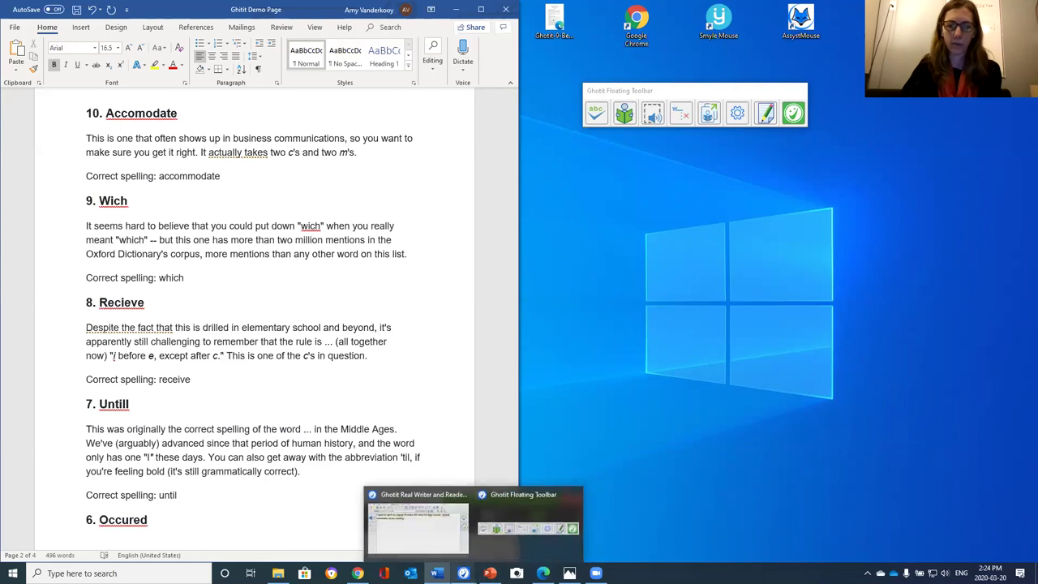
click(424, 513)
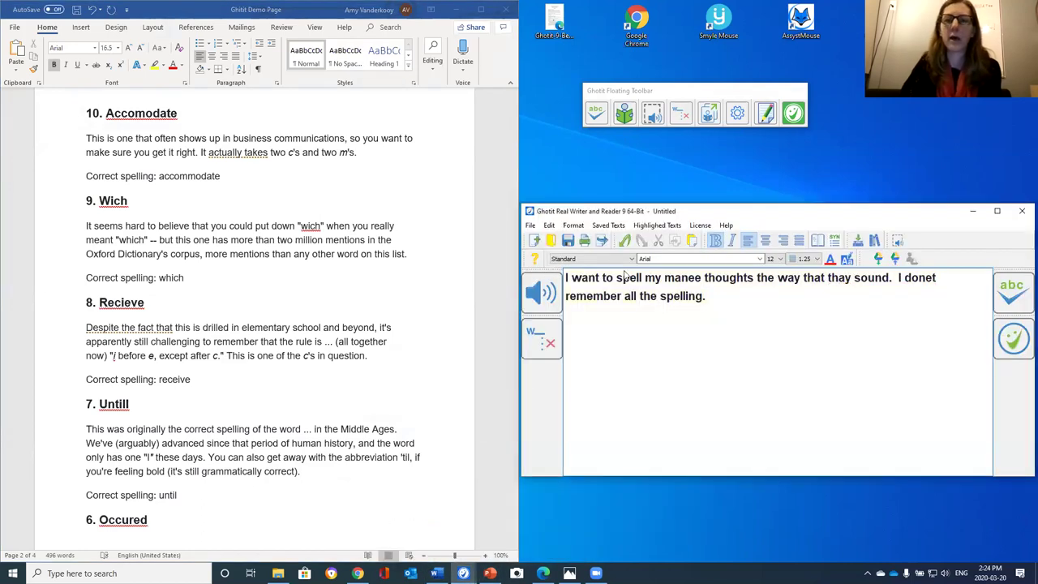
Have Ghotit read aloud a screen area framed around the text under "9. Wich" in the Word document, including its correct spelling line, and close the reading frame
click(836, 279)
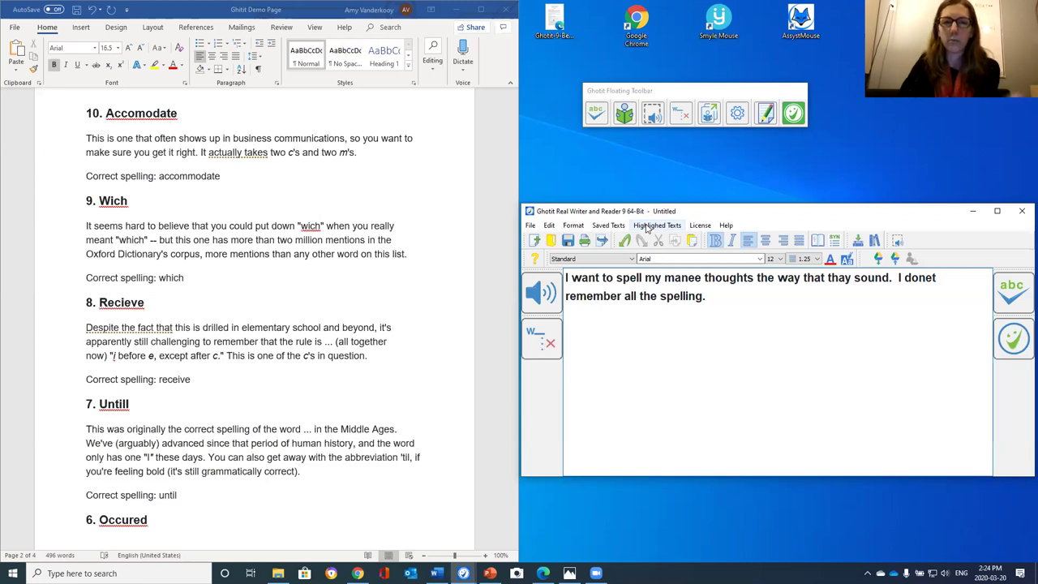
click(87, 227)
drag(87, 227, 205, 276)
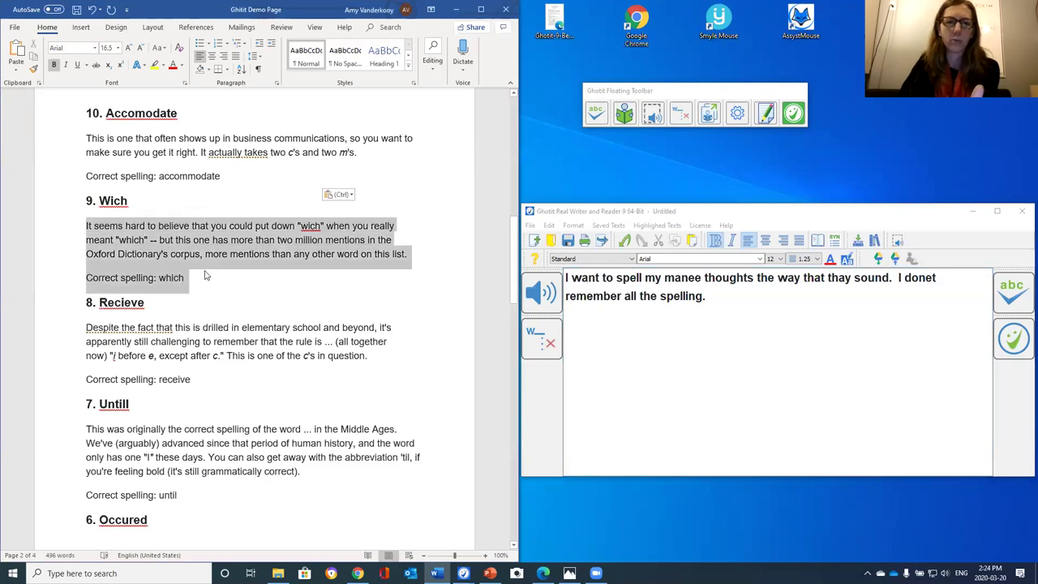
click(653, 118)
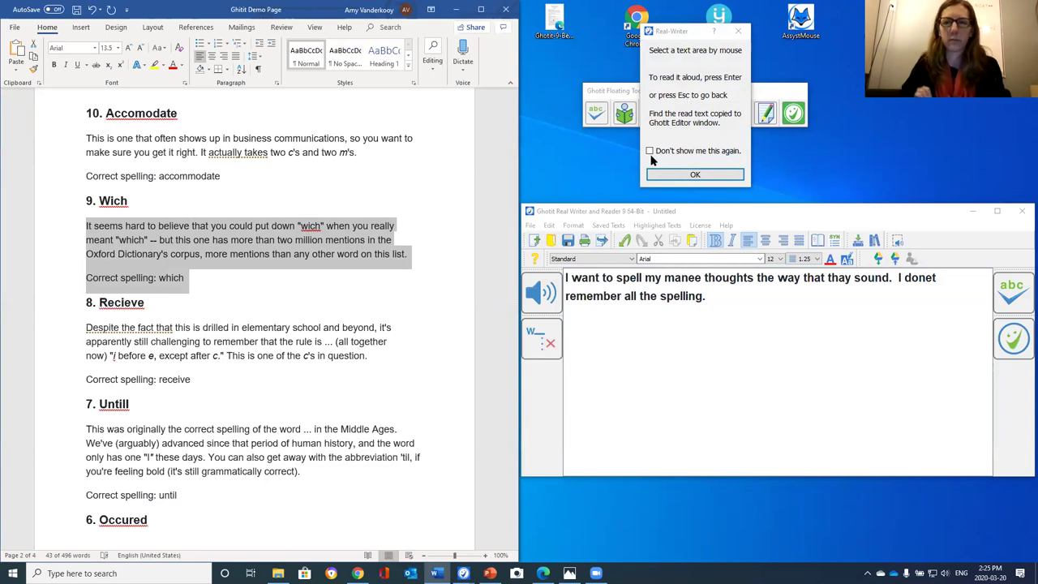
click(694, 175)
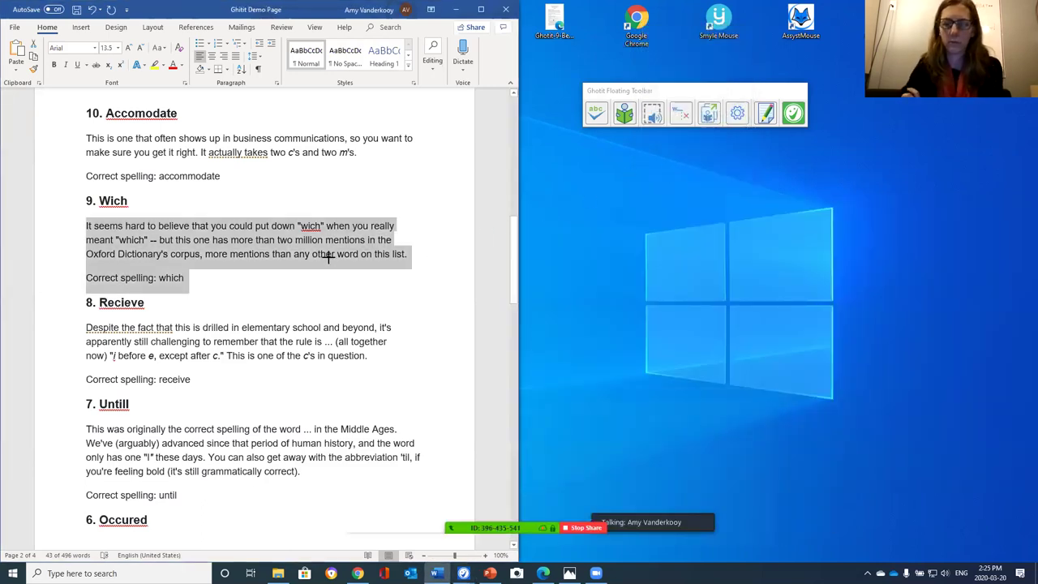
drag(82, 217, 434, 299)
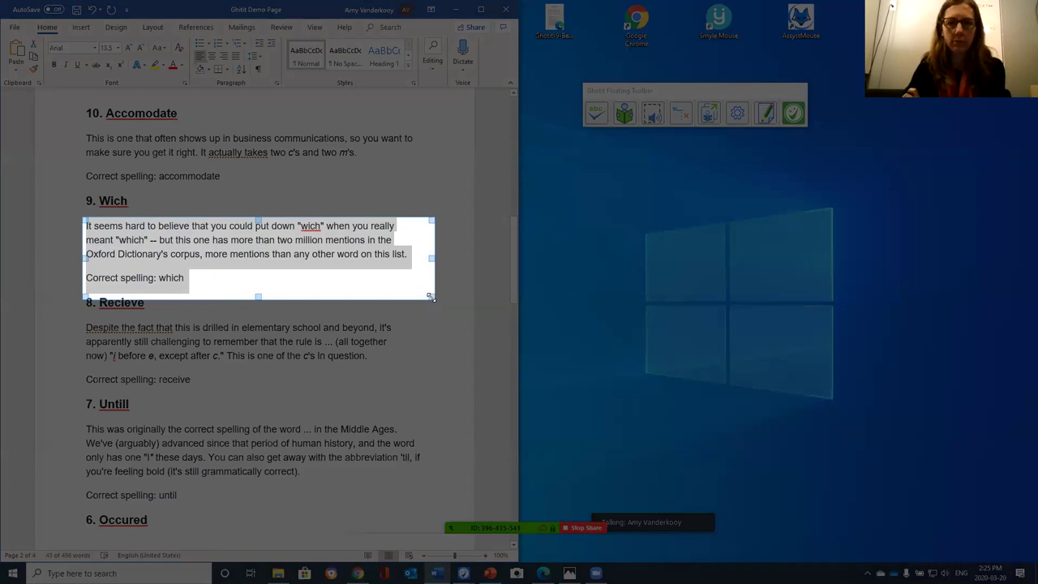
click(432, 299)
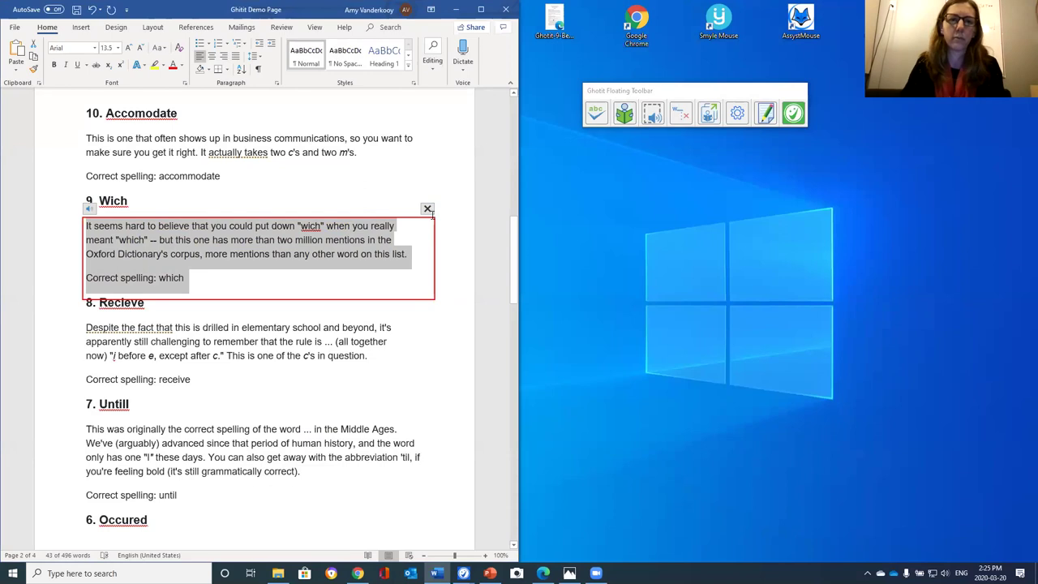
click(427, 209)
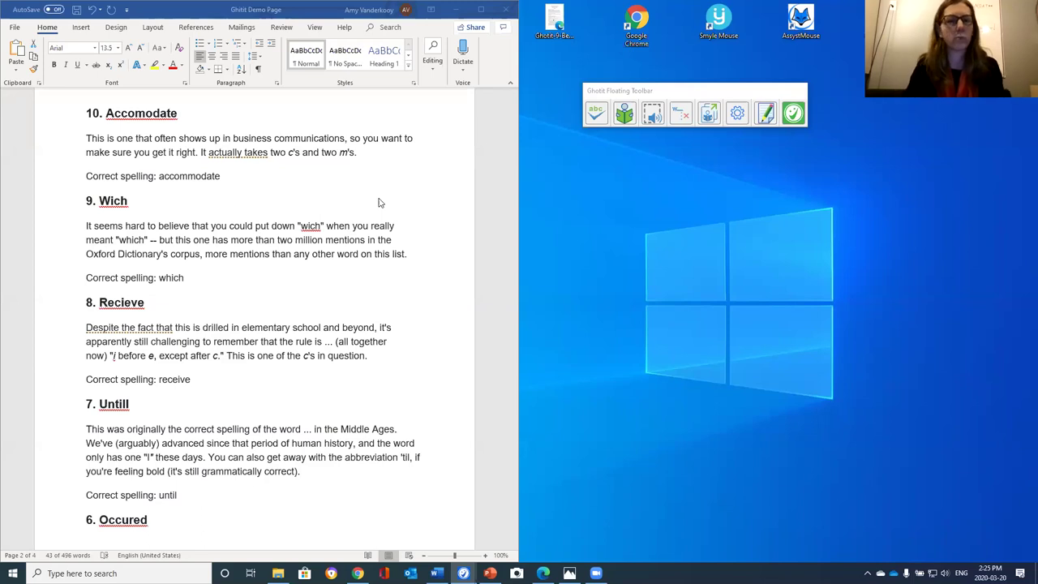
Minimize the Word document, switch to the NOAT Webinar presentation in PowerPoint and show slide 17, "Questions & Thank You"
click(455, 10)
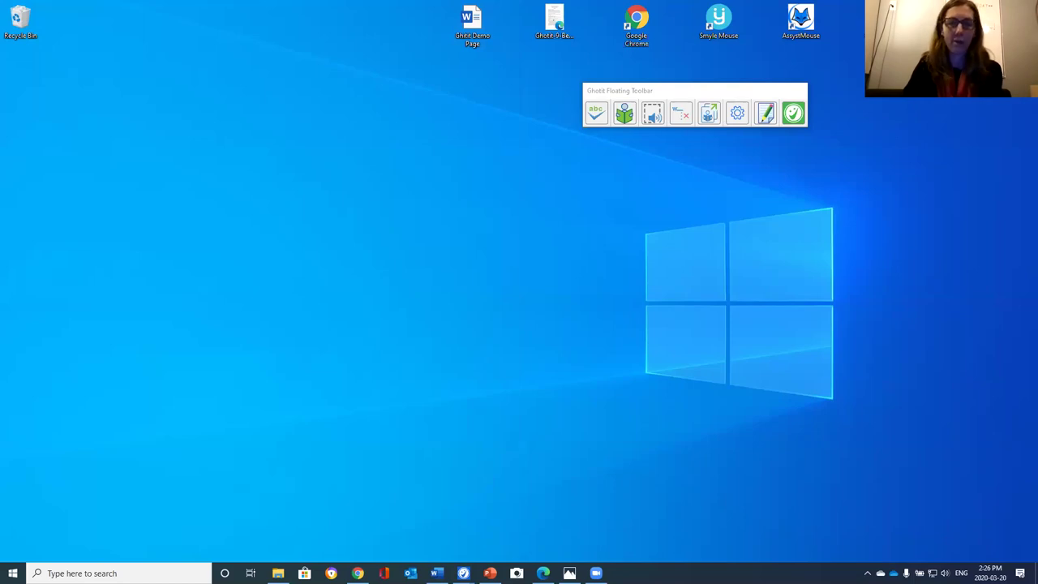
click(490, 573)
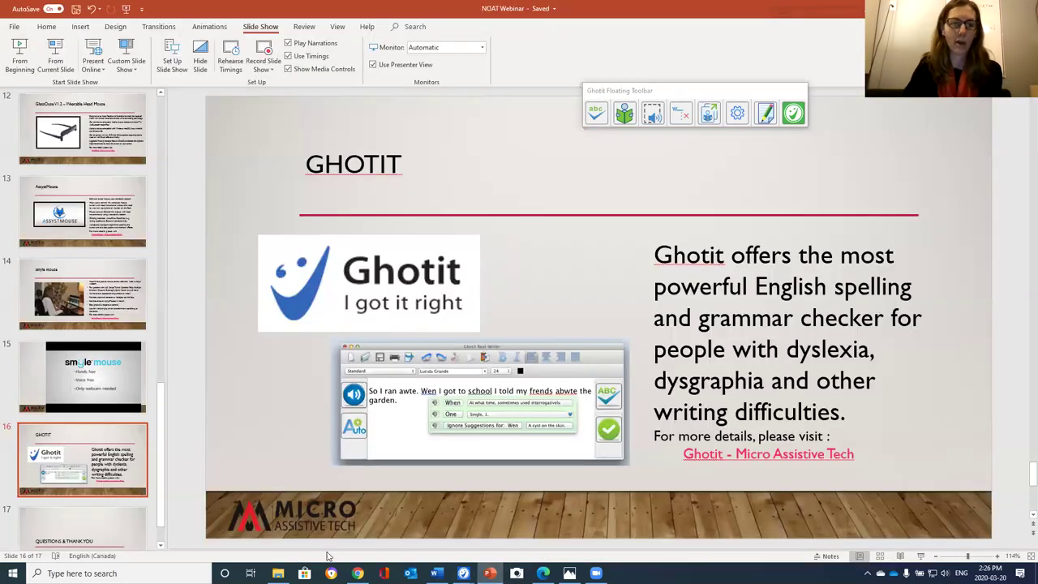
scroll(160, 464, down, 1)
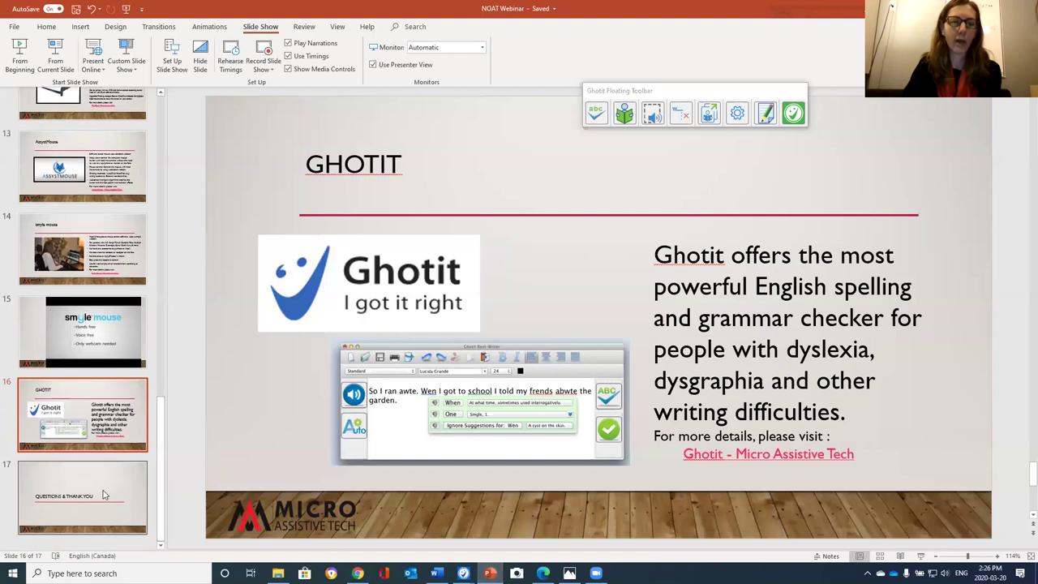
click(102, 491)
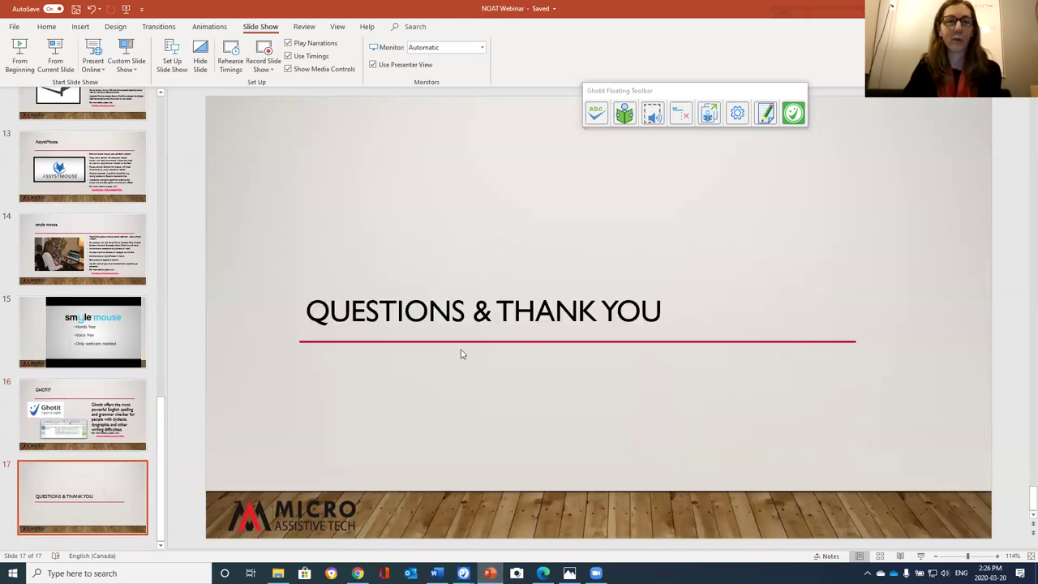